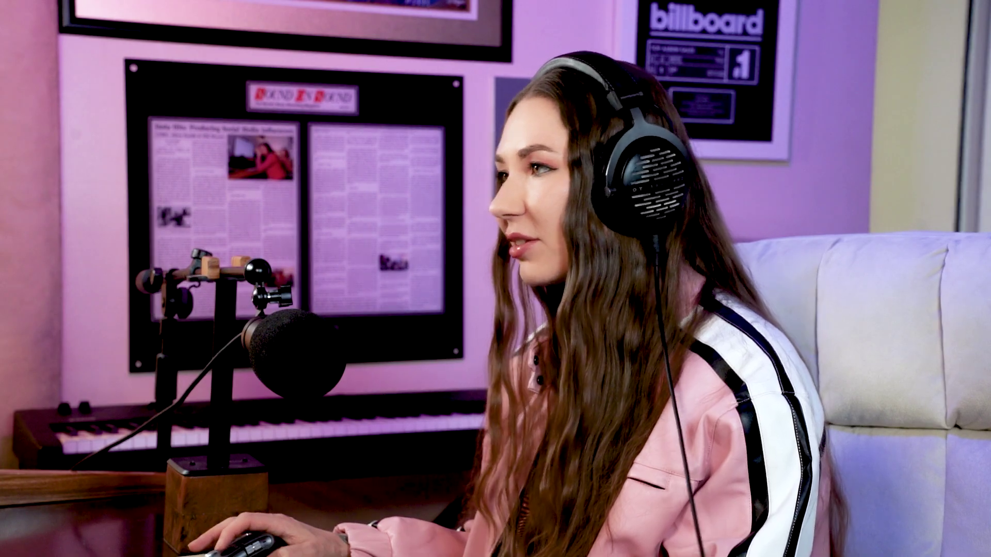
# Step: Play back the arrangement holding the Einstein 122 clip at 160 BPM
pyautogui.press('space')
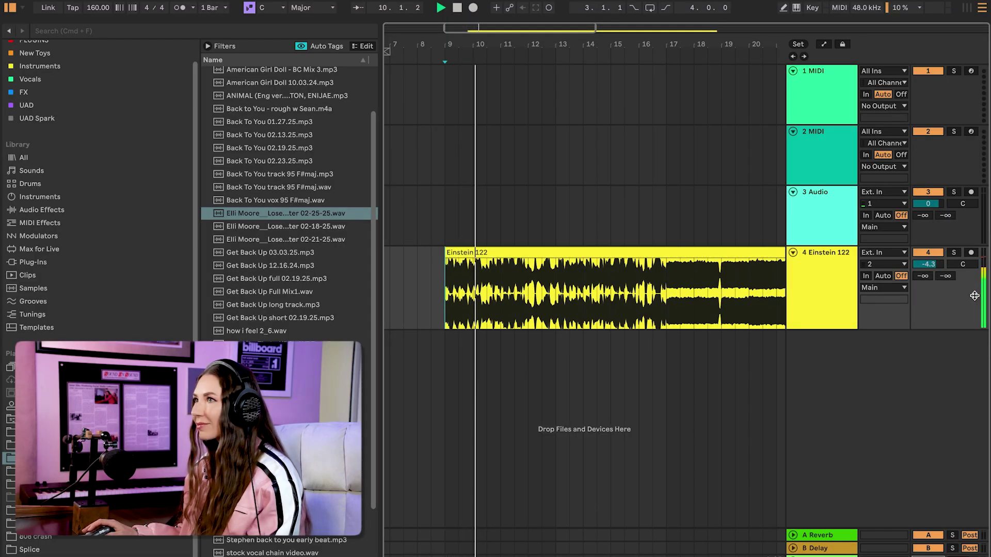
# Step: Stop playback and turn on Warp for the Einstein 122 clip in Clip View
pyautogui.press('space')
pyautogui.doubleClick(975, 295)
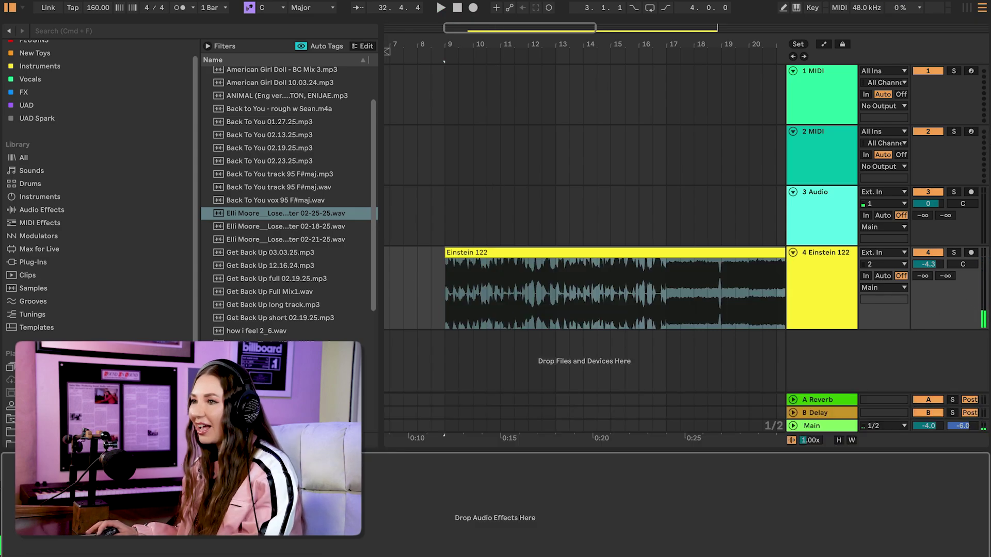
pyautogui.hotkey('shift', 'Tab')
pyautogui.click(630, 227)
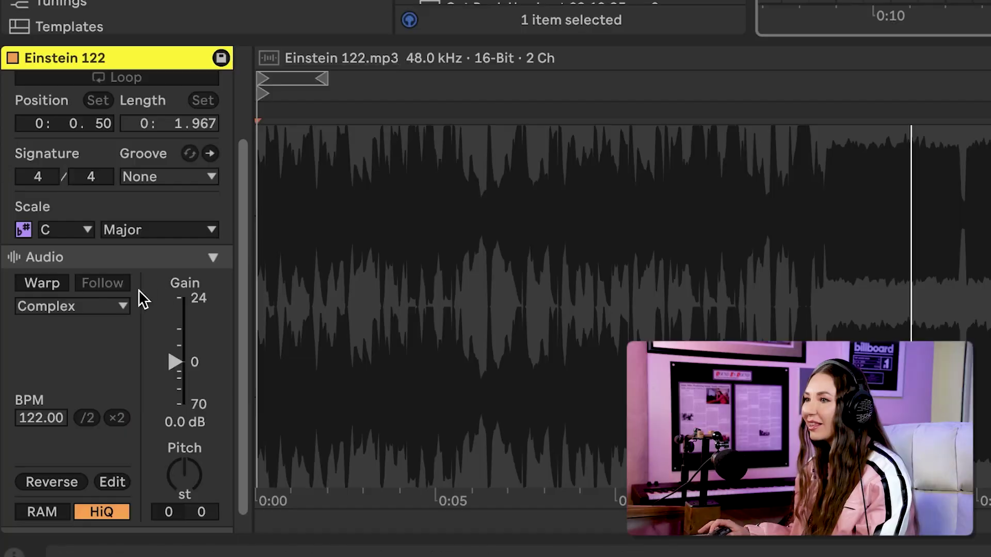
pyautogui.click(27, 287)
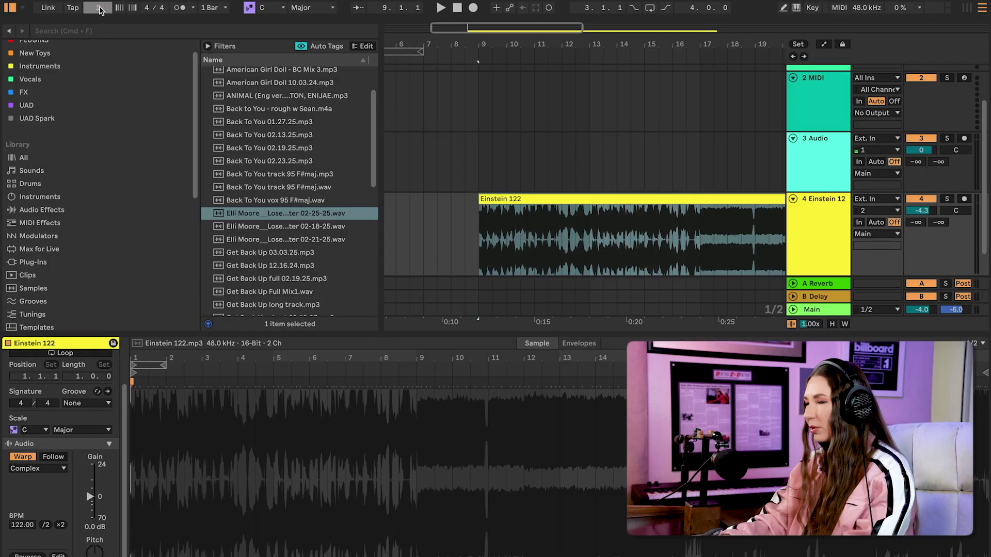
# Step: Set the project tempo to 190 BPM and reselect the Einstein 122 clip
pyautogui.write('190')
pyautogui.press('Return')
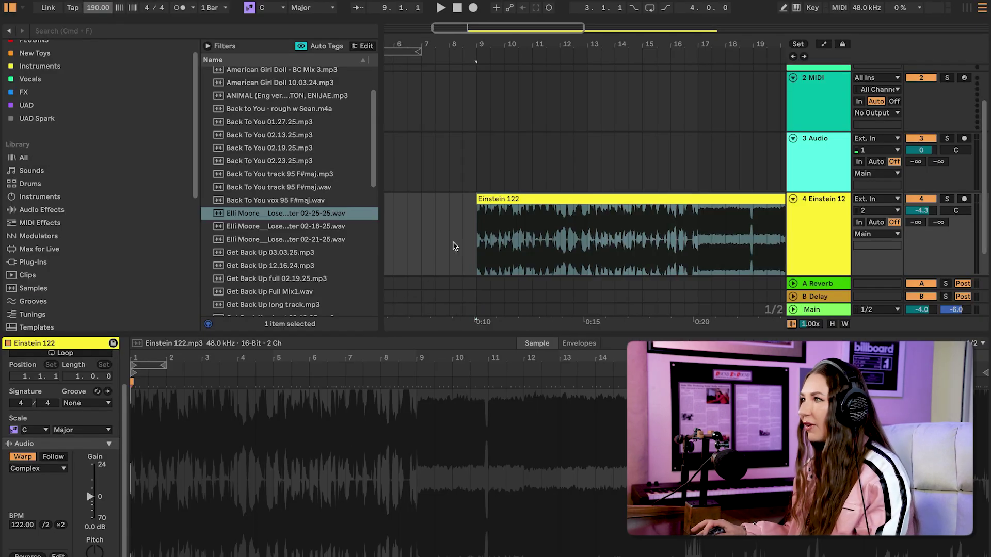
pyautogui.click(697, 221)
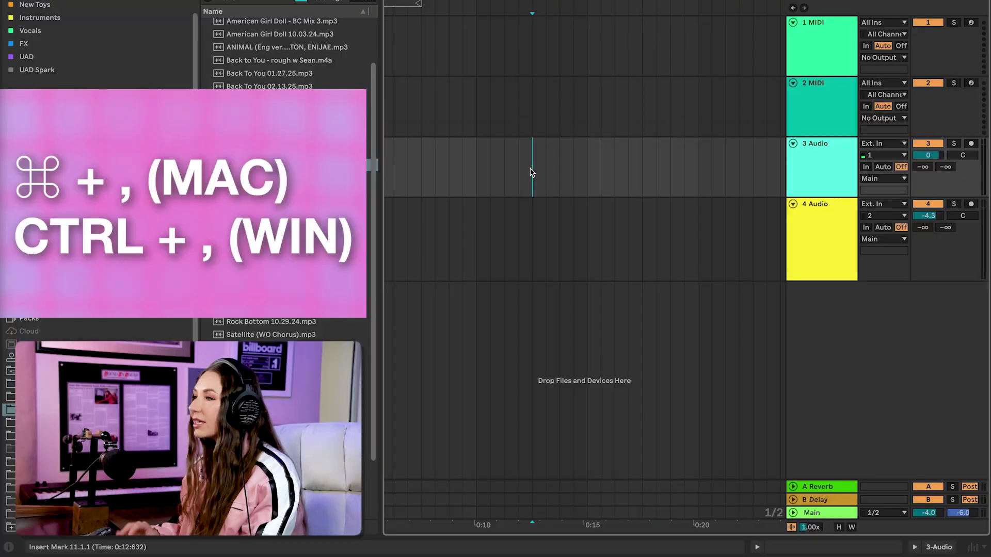
pyautogui.press('super+comma')
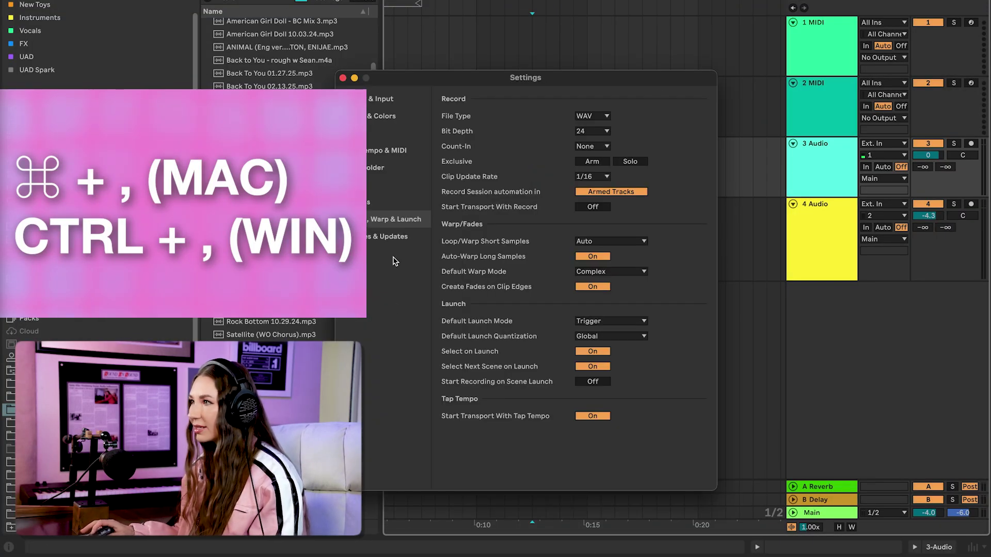
pyautogui.click(384, 134)
pyautogui.click(388, 221)
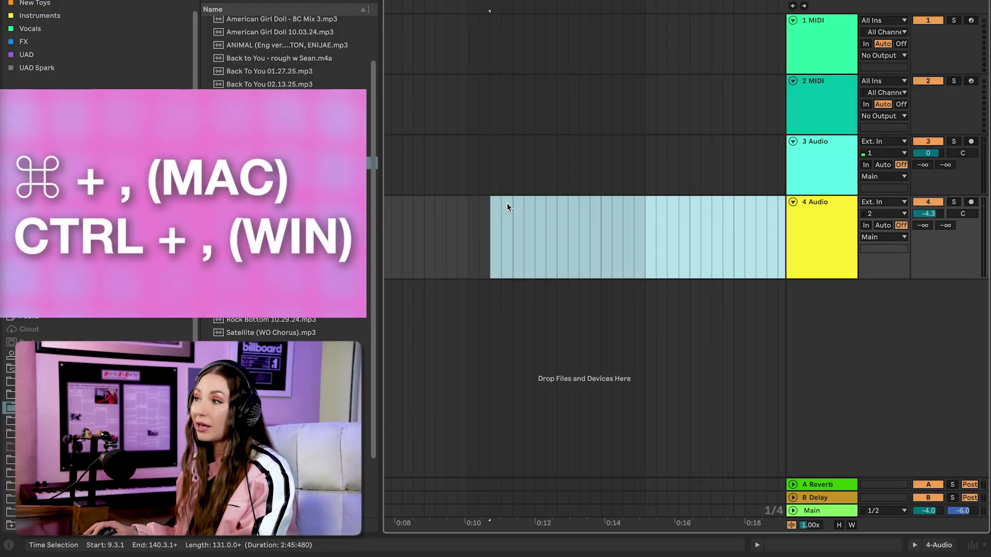
# Step: In Settings, leave Auto-Warp Long Samples off and keep Default Warp Mode at Complex
pyautogui.press('super+comma')
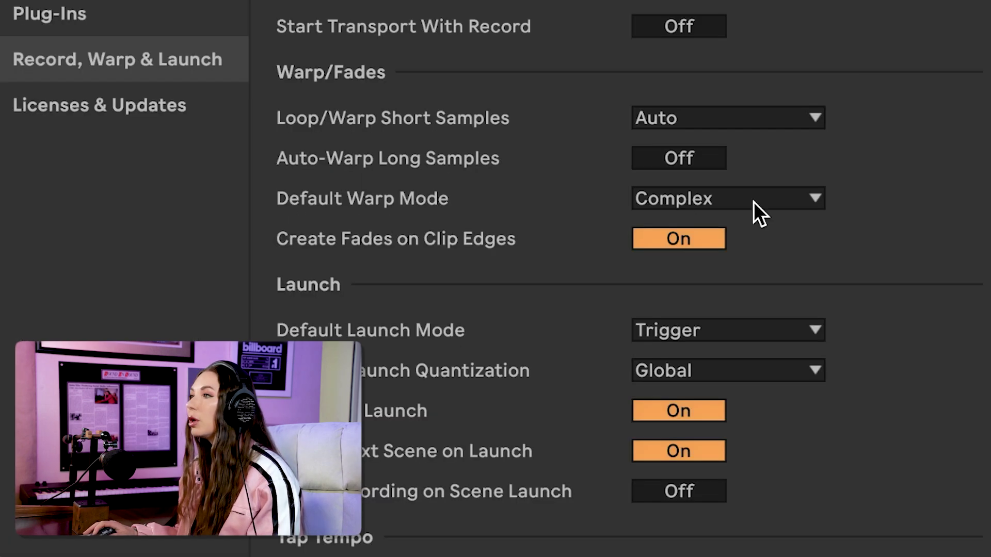
pyautogui.click(694, 202)
pyautogui.click(703, 335)
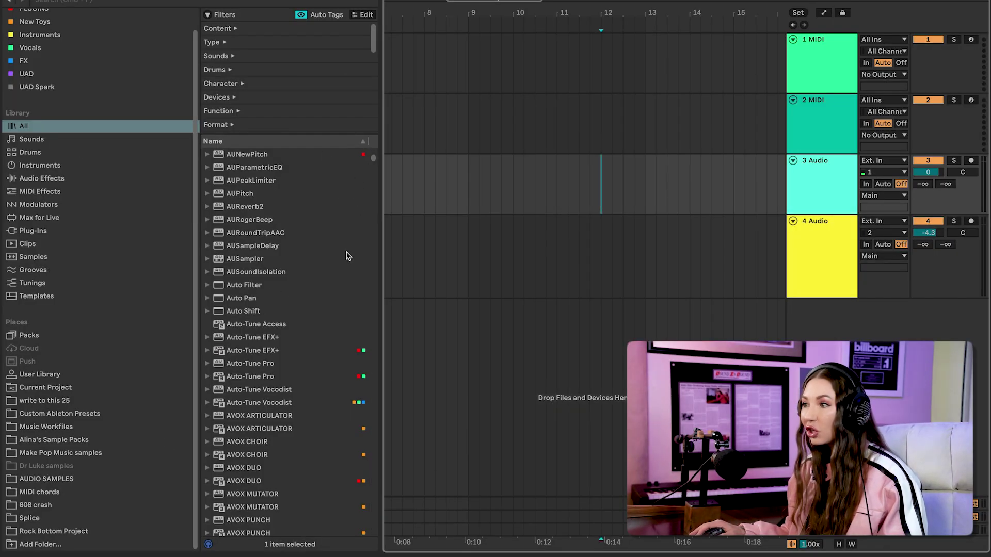
# Step: Scroll the library list past AVOX DUO and select the first Decapitator entry
pyautogui.scroll(-5, 347, 256)
pyautogui.click(251, 388)
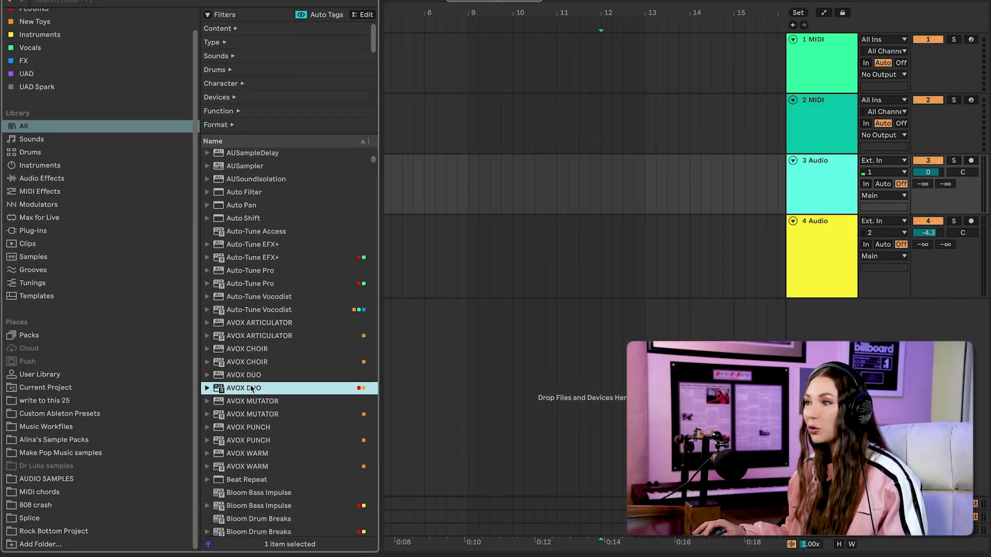
pyautogui.scroll(-5, 278, 362)
pyautogui.scroll(-10, 289, 351)
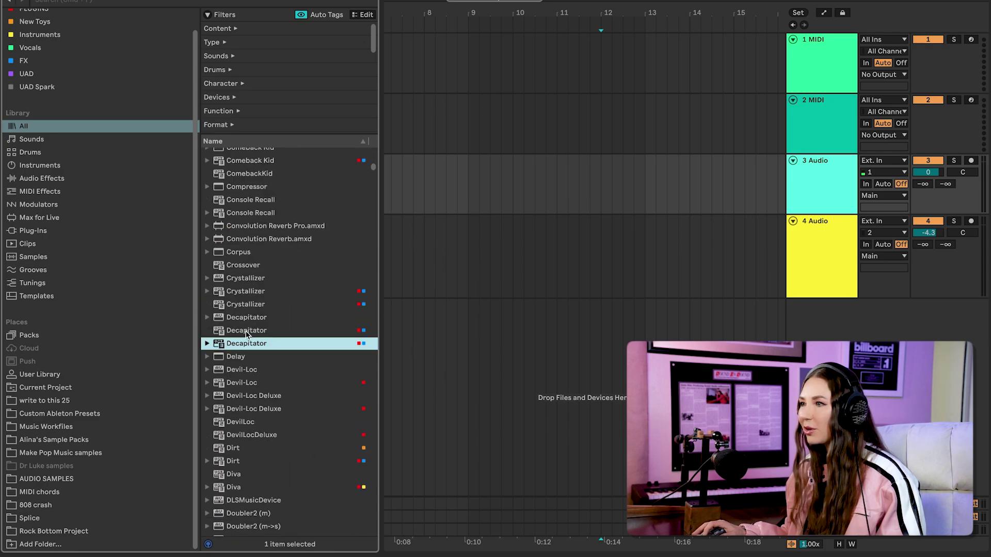
pyautogui.click(246, 318)
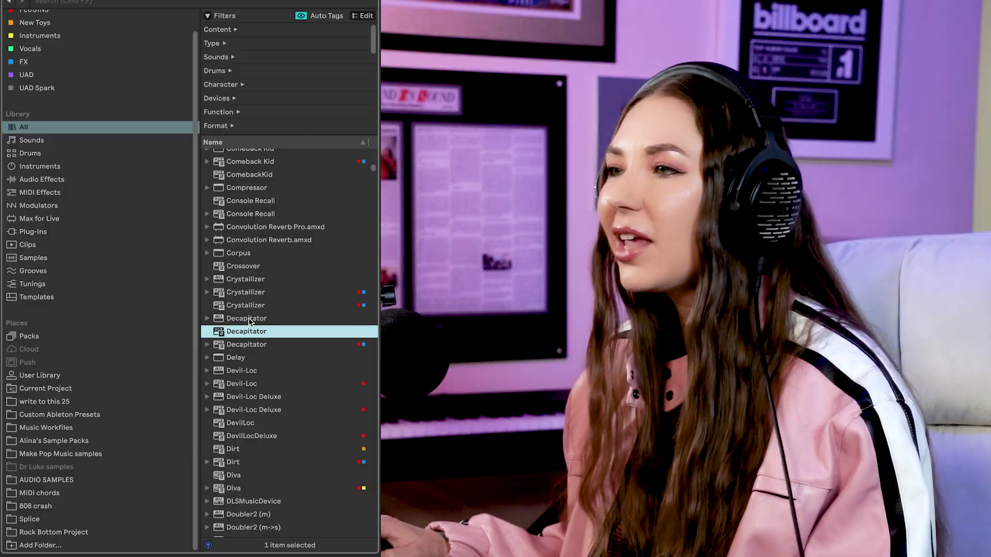
pyautogui.click(248, 318)
pyautogui.click(249, 332)
pyautogui.click(249, 344)
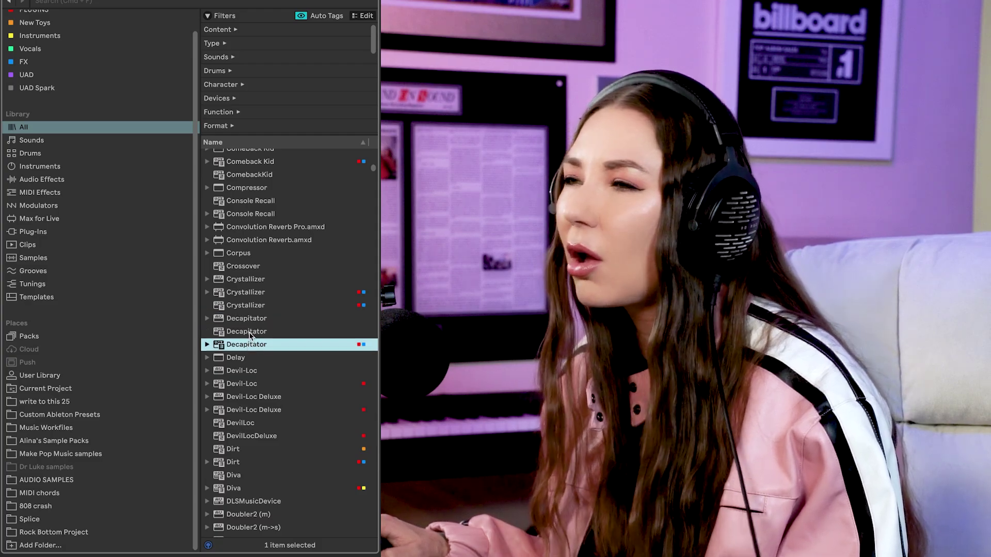
pyautogui.click(250, 331)
pyautogui.click(251, 318)
pyautogui.click(251, 332)
pyautogui.click(253, 344)
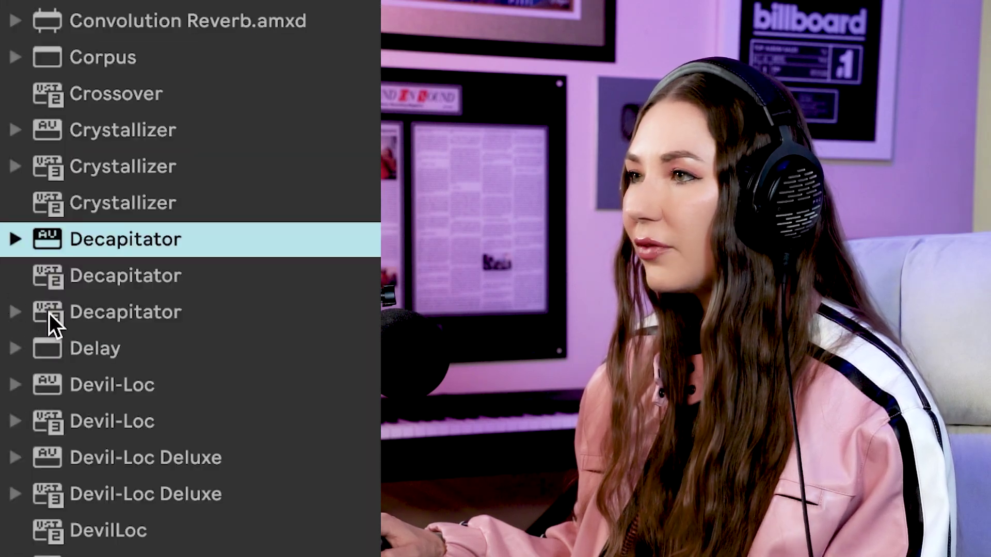
pyautogui.click(52, 276)
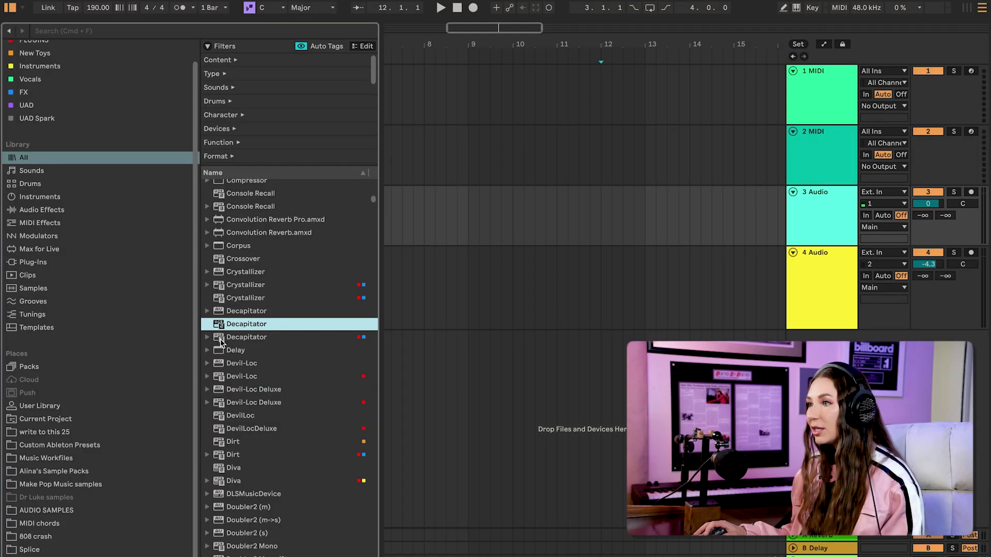
pyautogui.click(222, 339)
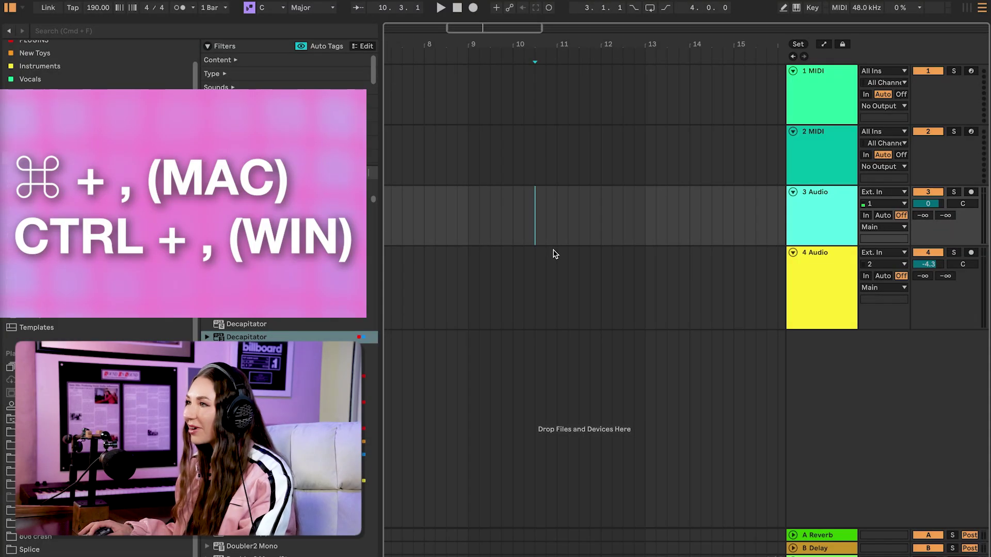
# Step: Open Settings with Cmd+comma to reach the Plug-Ins page
pyautogui.press('super+comma')
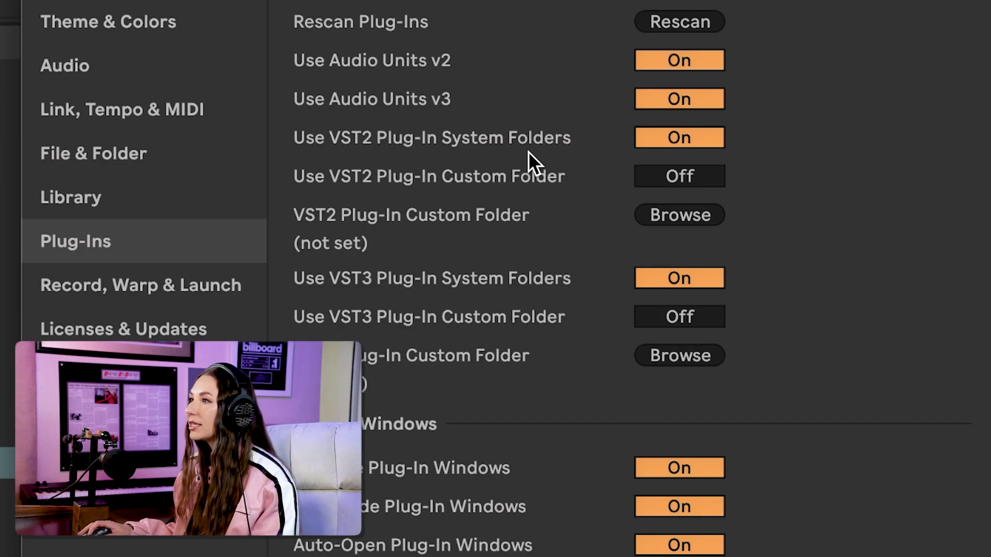
# Step: Switch off VST2 system folders and Audio Units v2, leaving Audio Units v3 and VST3 on
pyautogui.click(684, 139)
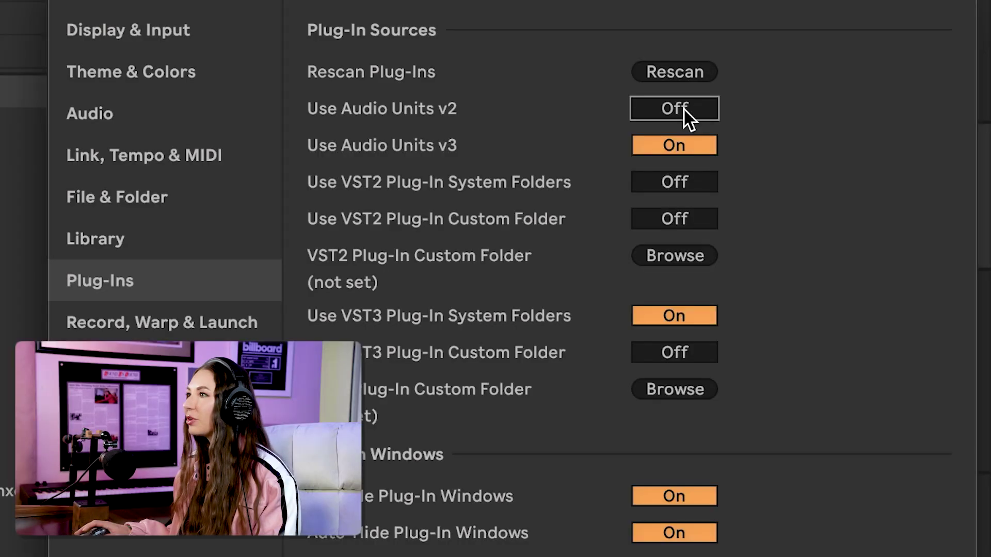
pyautogui.click(679, 148)
pyautogui.click(673, 146)
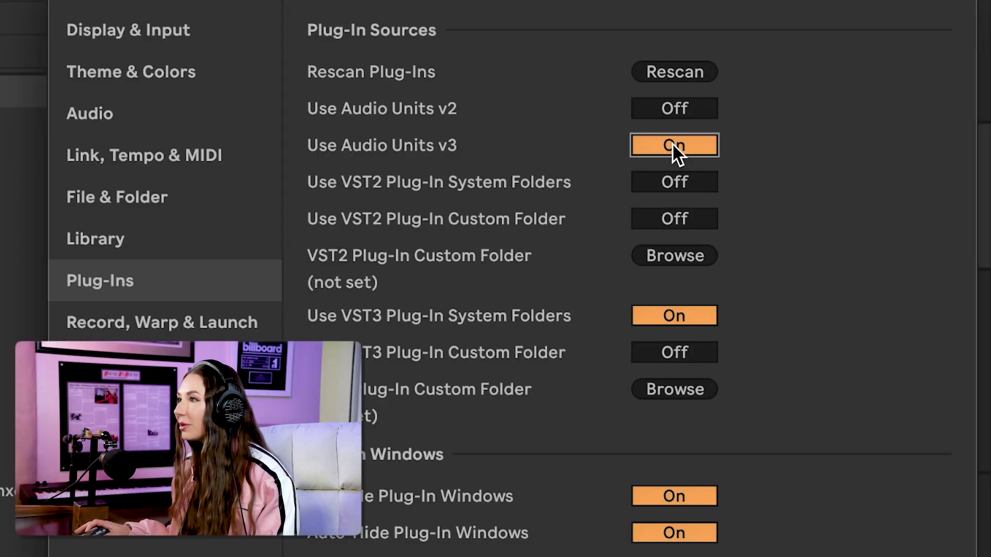
pyautogui.click(672, 142)
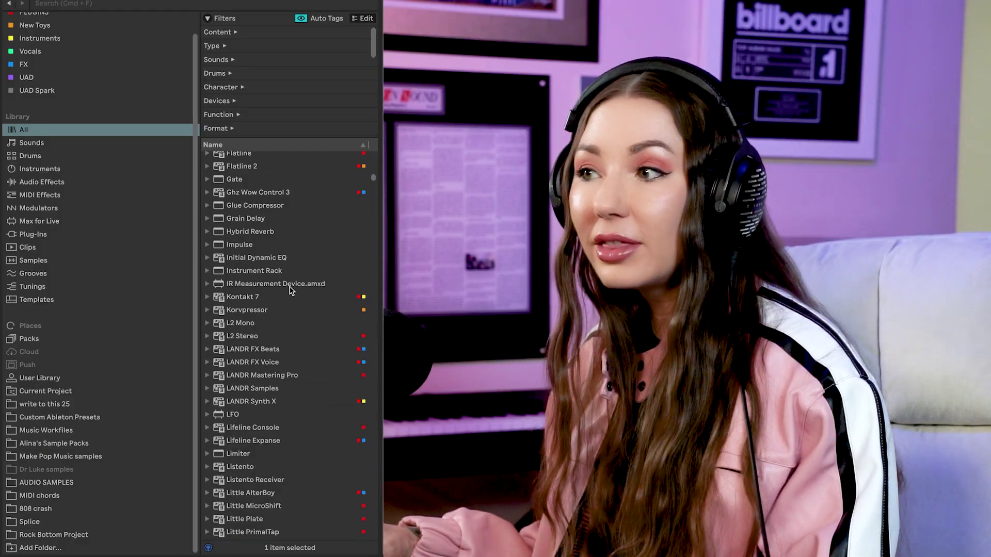
pyautogui.scroll(-5, 290, 293)
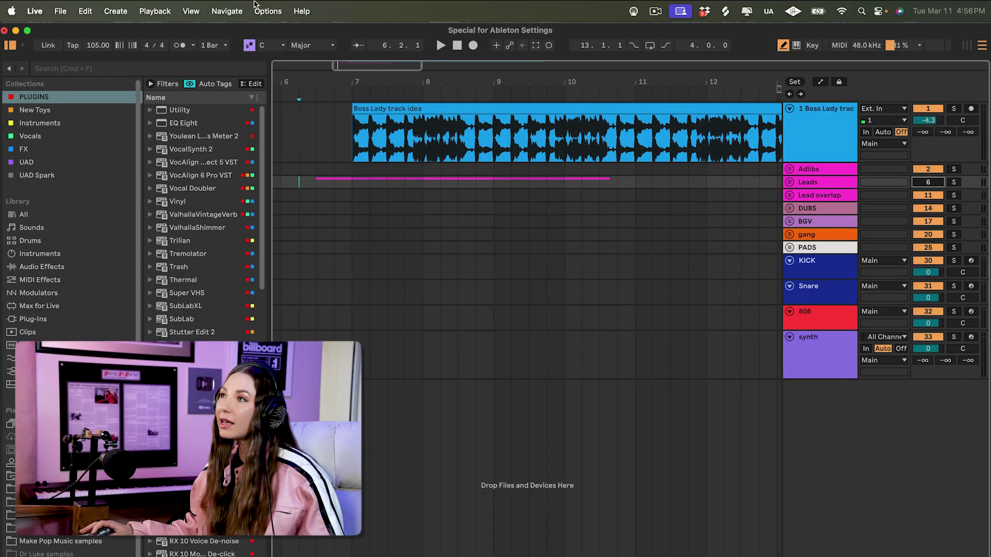
# Step: Uncheck Delay Compensation in the Options menu
pyautogui.click(235, 7)
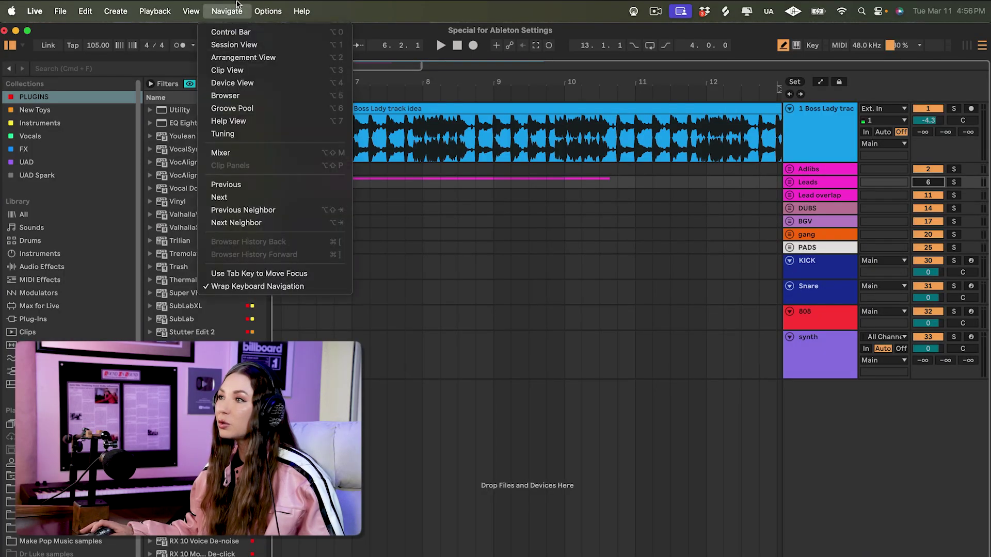
pyautogui.moveTo(287, 5)
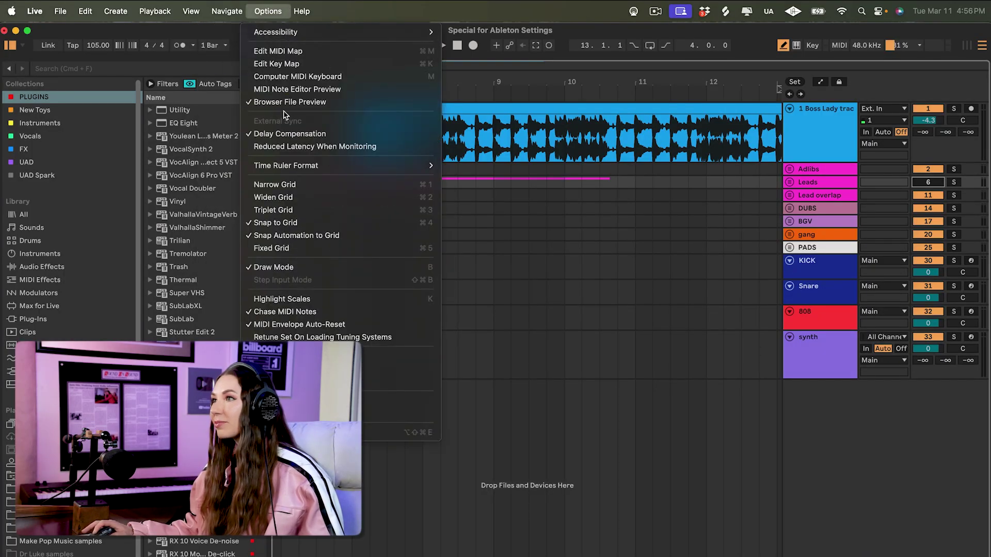
pyautogui.click(296, 133)
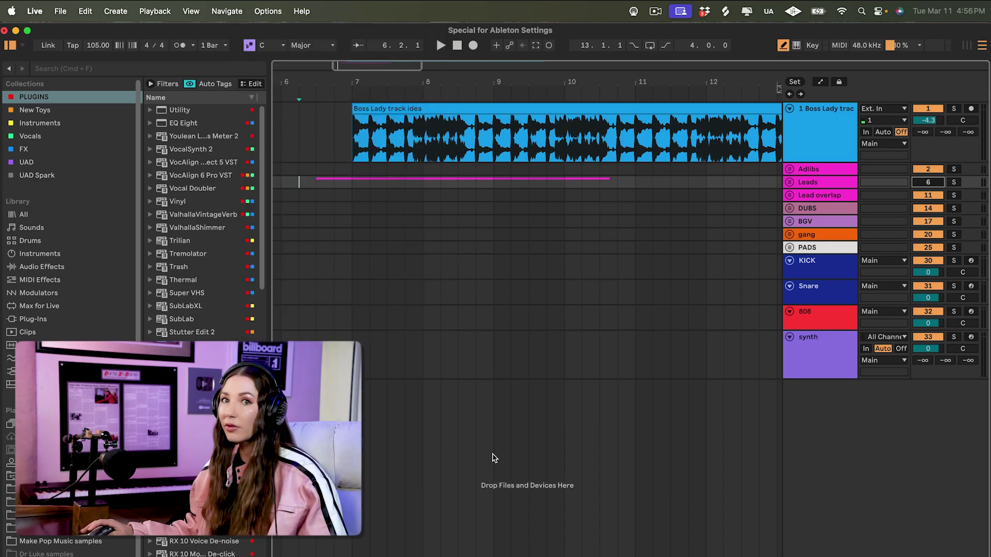
pyautogui.click(227, 11)
pyautogui.moveTo(254, 6)
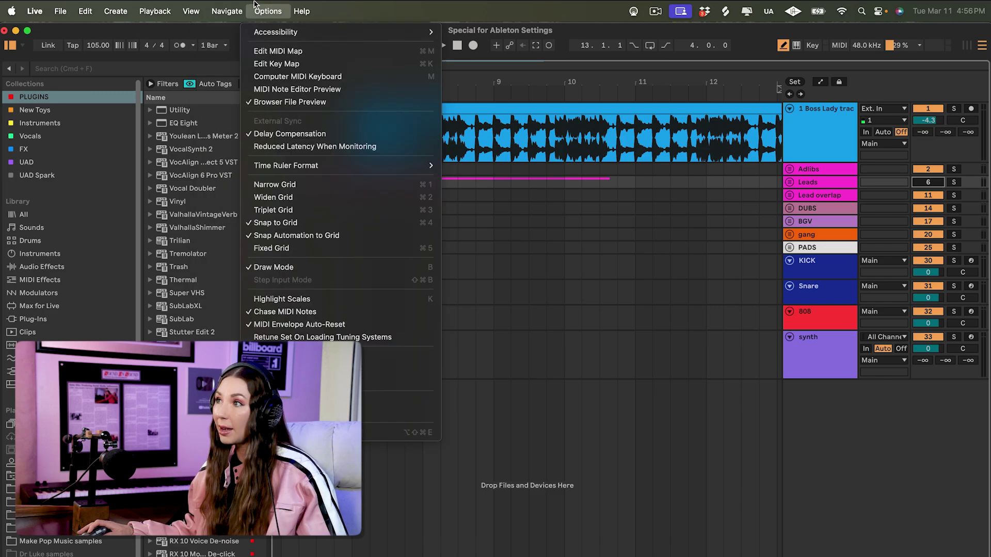
pyautogui.click(280, 135)
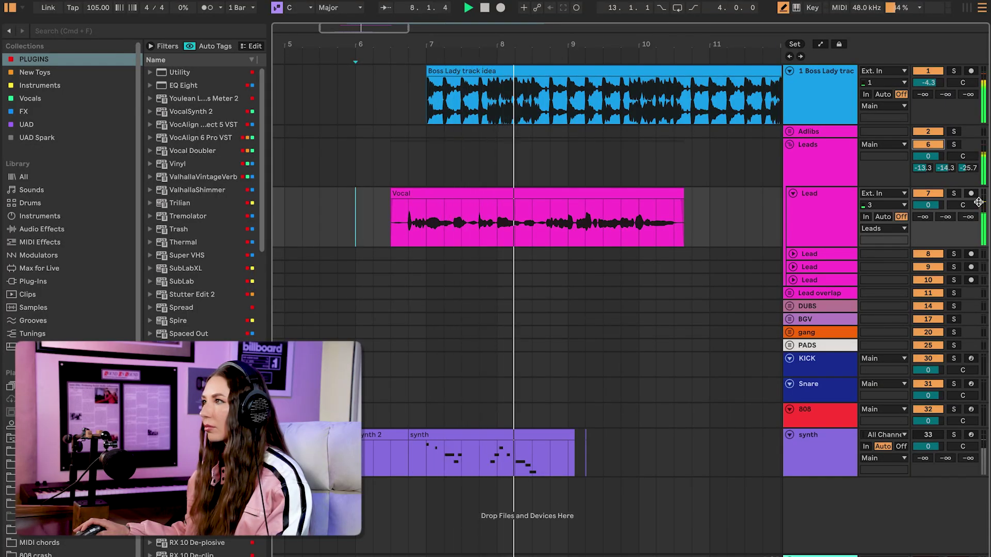
# Step: Solo the Lead vocal, re-enable Delay Compensation and play the arrangement
pyautogui.click(954, 195)
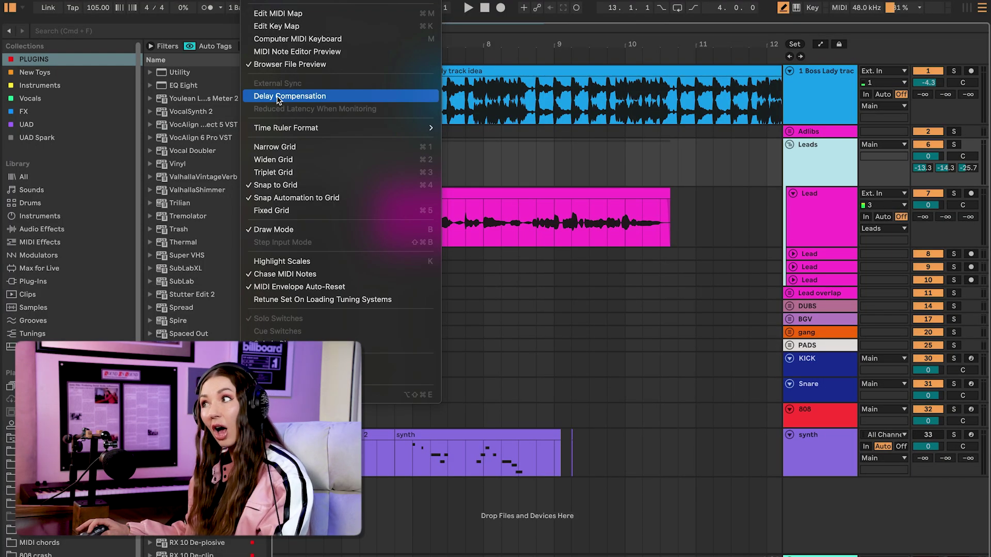
pyautogui.click(277, 97)
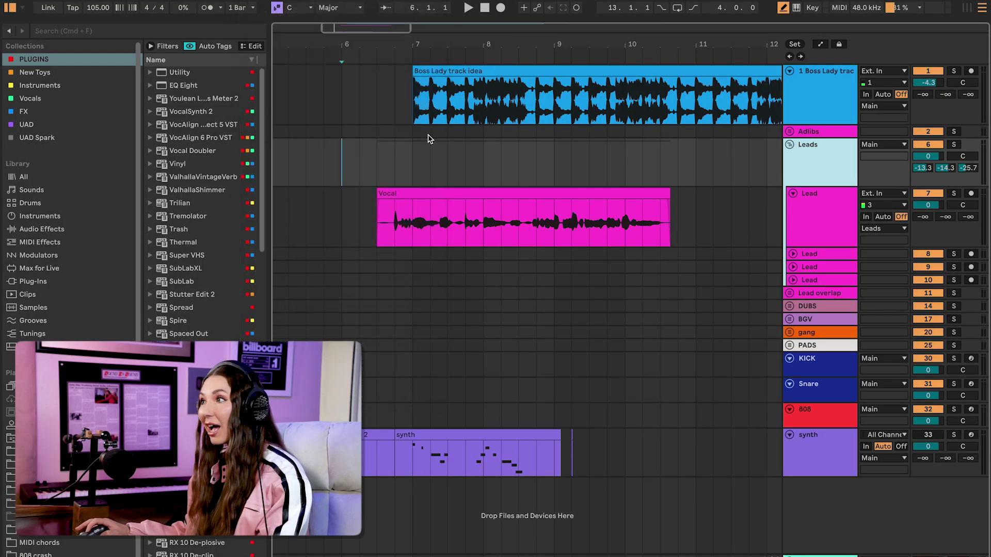
pyautogui.press('space')
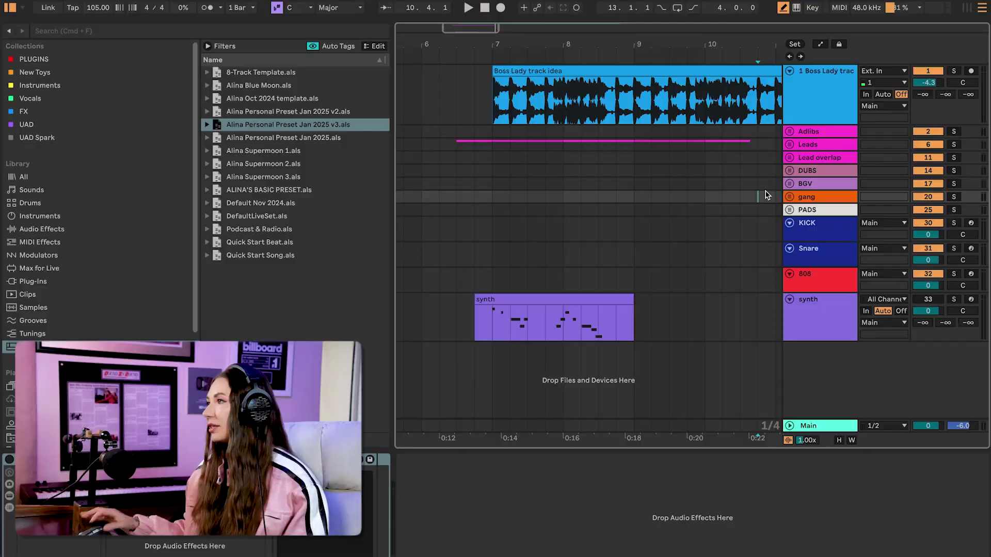
# Step: Inspect the device chains on the KICK, Snare and 808 tracks
pyautogui.click(811, 230)
pyautogui.click(811, 264)
pyautogui.click(811, 279)
pyautogui.click(812, 258)
pyautogui.click(811, 278)
pyautogui.click(813, 256)
pyautogui.click(817, 233)
# Step: Fold and unfold the gang group, show the DUBS effect chain, then the Lead input channels
pyautogui.click(791, 197)
pyautogui.click(791, 197)
pyautogui.click(791, 197)
pyautogui.click(791, 197)
pyautogui.click(791, 197)
pyautogui.click(791, 198)
pyautogui.click(791, 197)
pyautogui.click(791, 198)
pyautogui.click(829, 175)
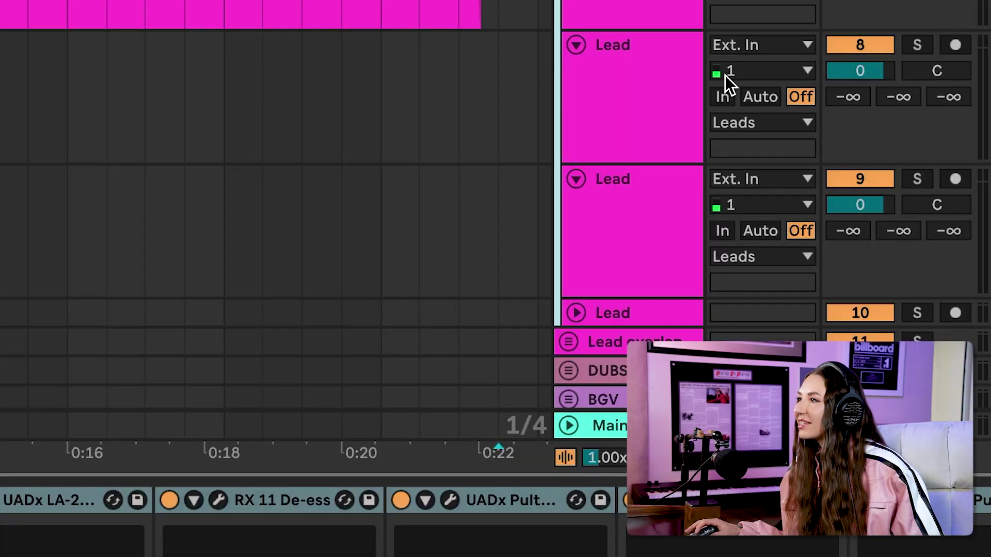
pyautogui.click(726, 75)
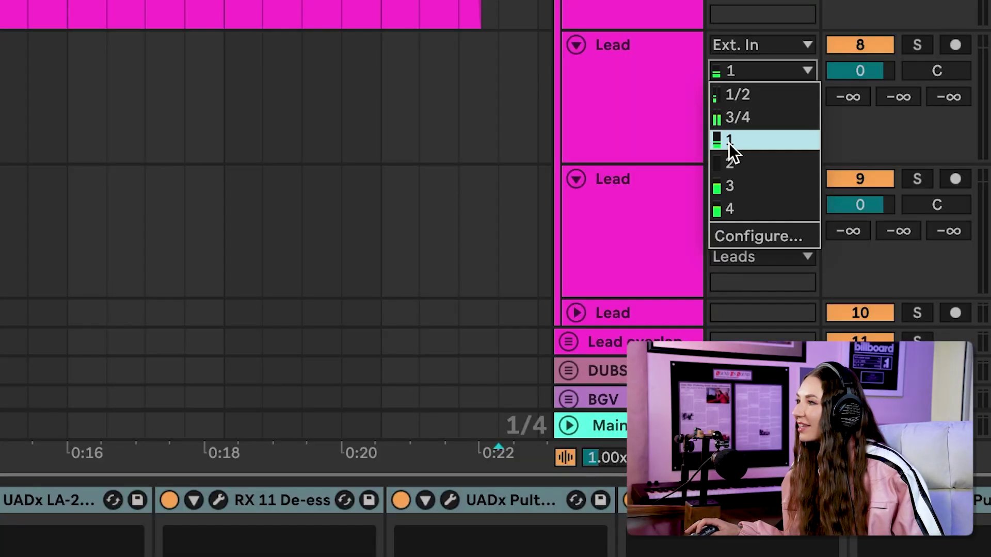